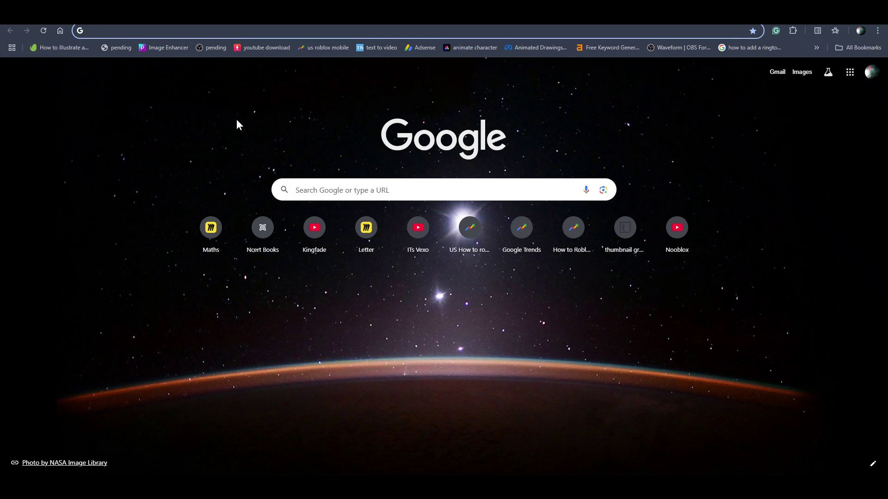
# Load roblox.com/home in Chrome from the address bar
pyautogui.click(239, 30)
pyautogui.write('roblox.com/home')
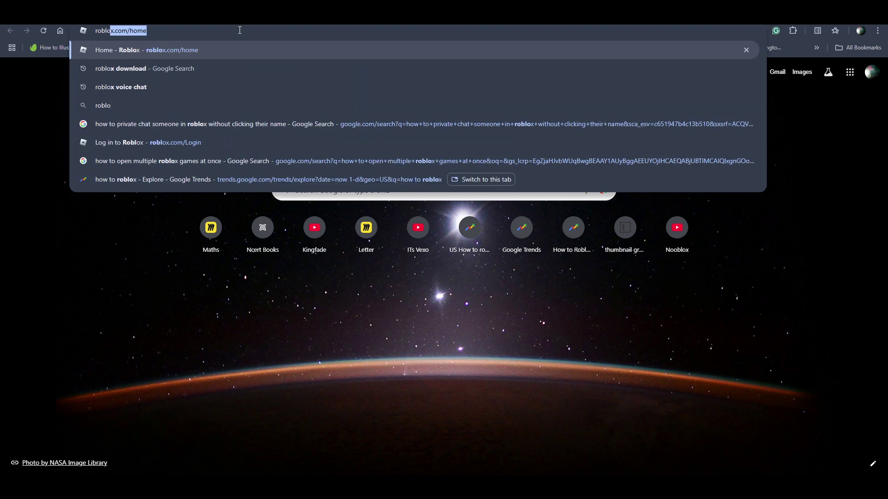
pyautogui.press('Return')
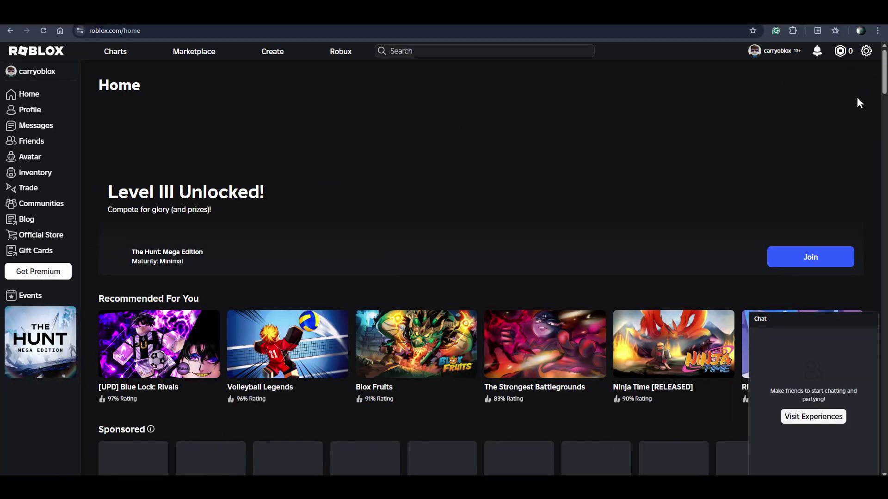
# Check Enable Microphone is on under Communication > Voice Chat, then return to the fishing game
pyautogui.click(865, 51)
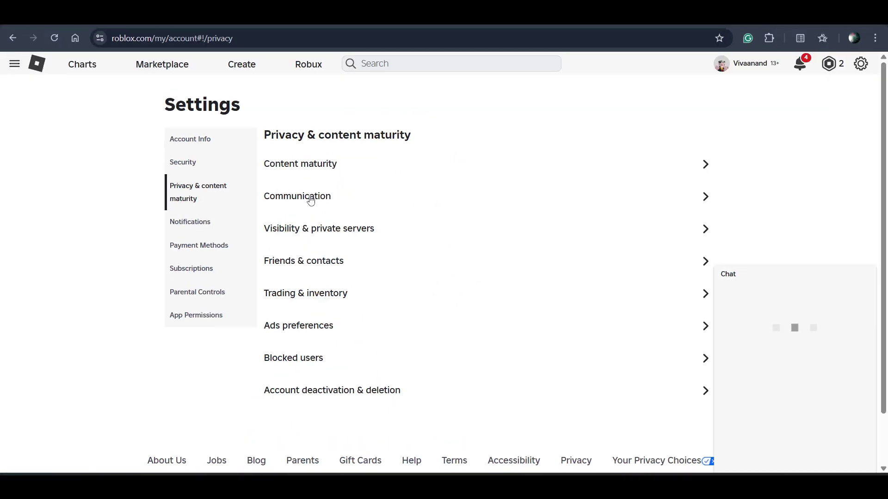
pyautogui.click(310, 199)
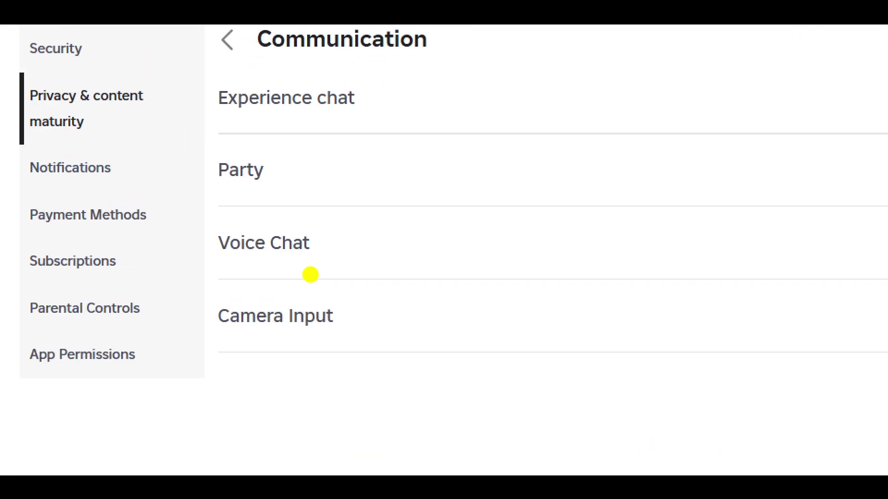
pyautogui.click(320, 259)
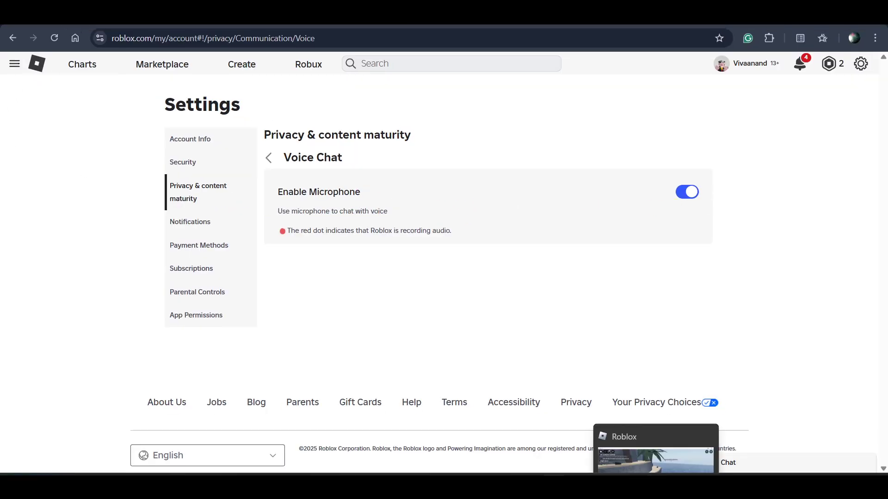
pyautogui.click(654, 451)
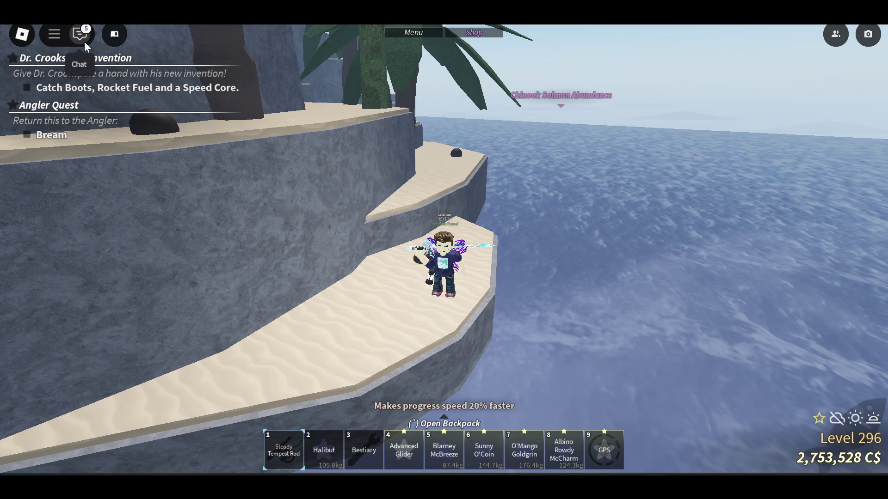
# Walk the character along the sand ledge past the palm tree and turn the camera right
pyautogui.press('w')
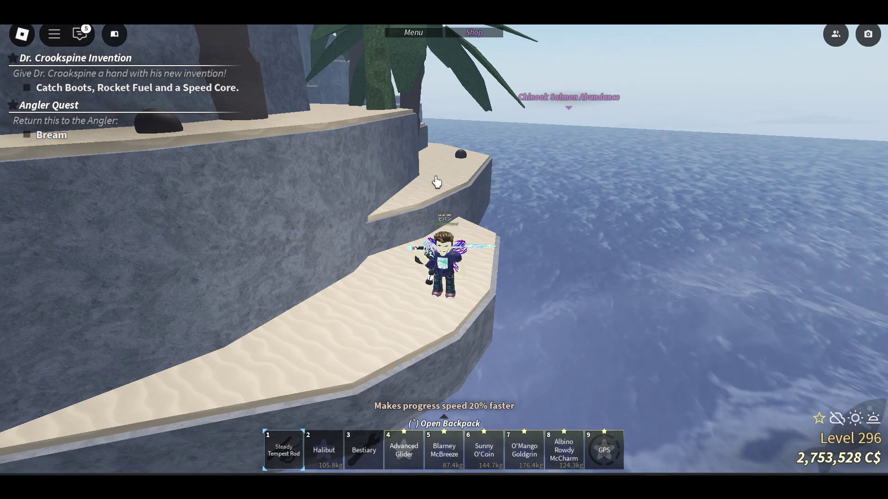
pyautogui.press('w')
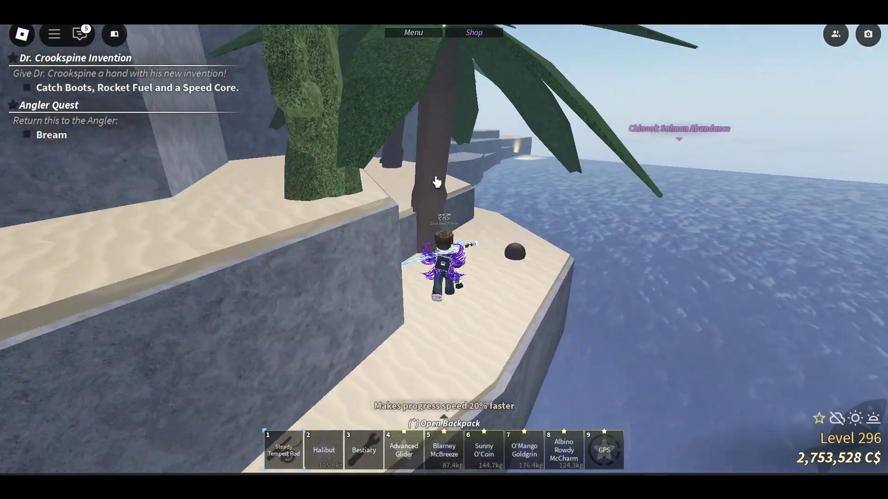
pyautogui.press('s')
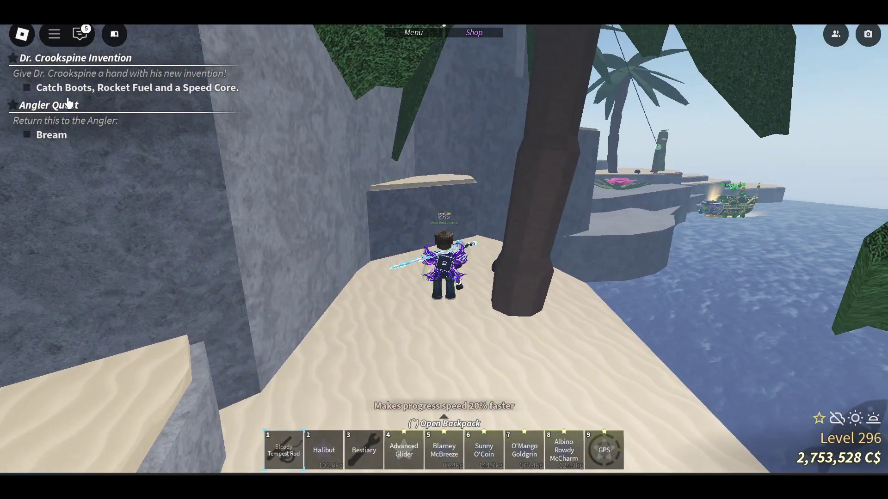
pyautogui.press('w')
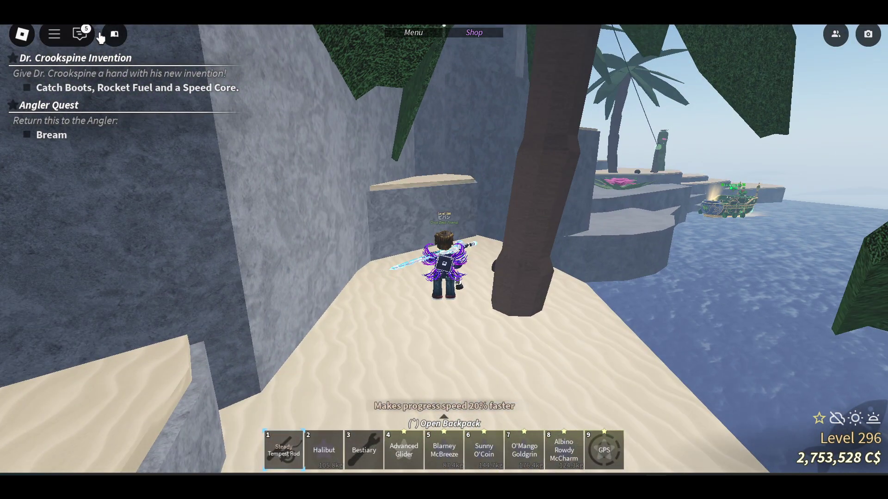
pyautogui.press('Right')
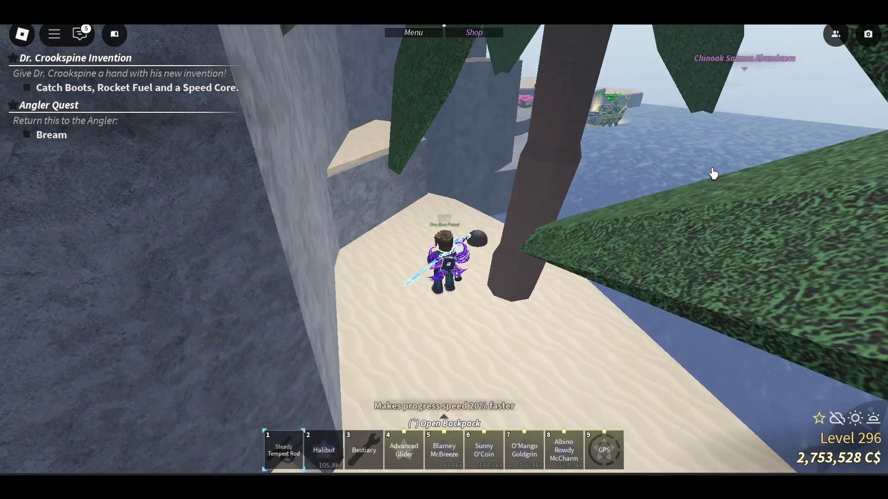
# Equip the Advanced Glider, drop off the ledge, and swim along the cliff toward the boat
pyautogui.press('w')
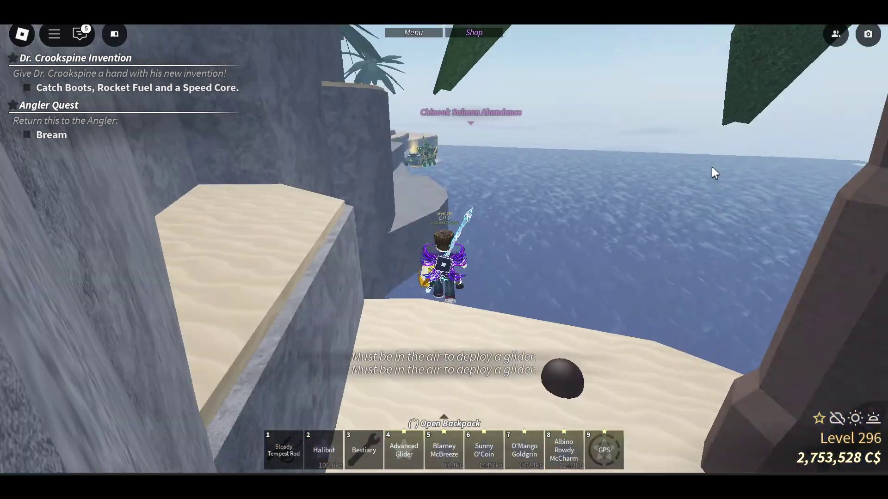
pyautogui.press('4')
pyautogui.press('4')
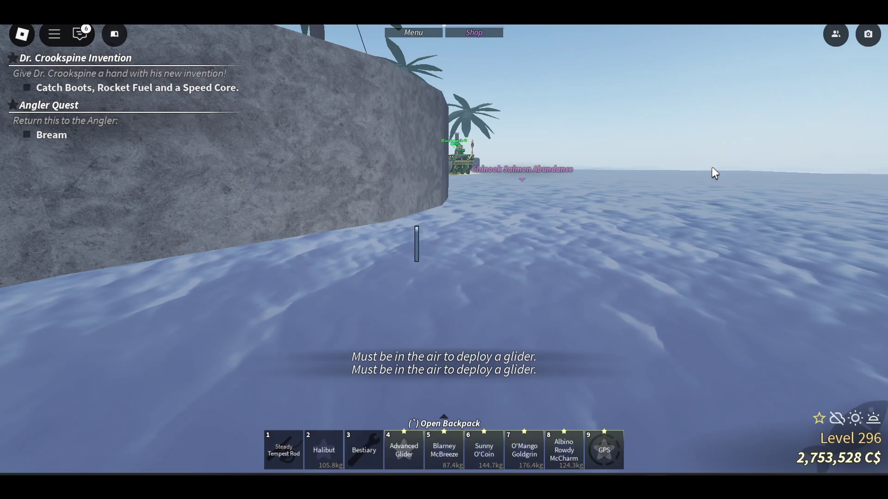
pyautogui.press('w')
pyautogui.press('w')
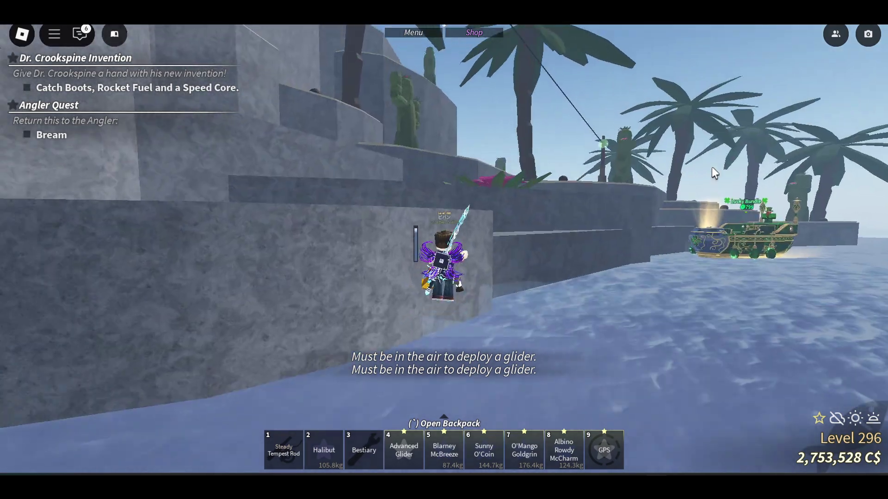
pyautogui.press('w')
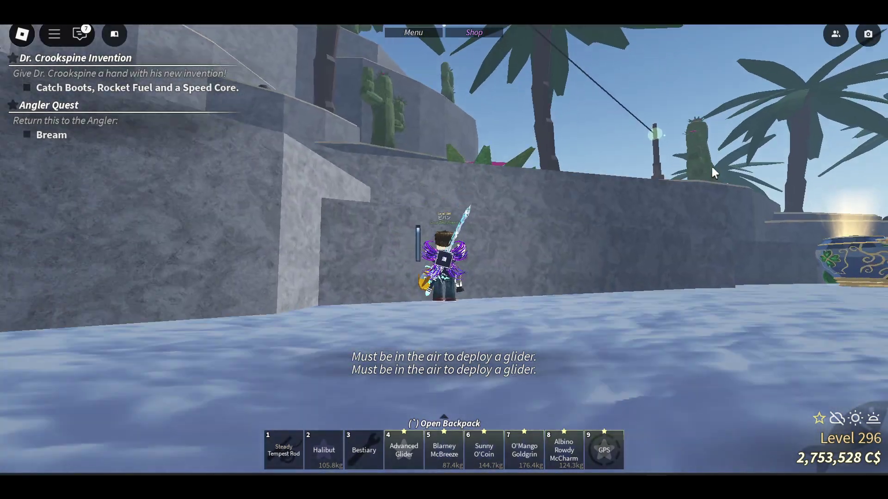